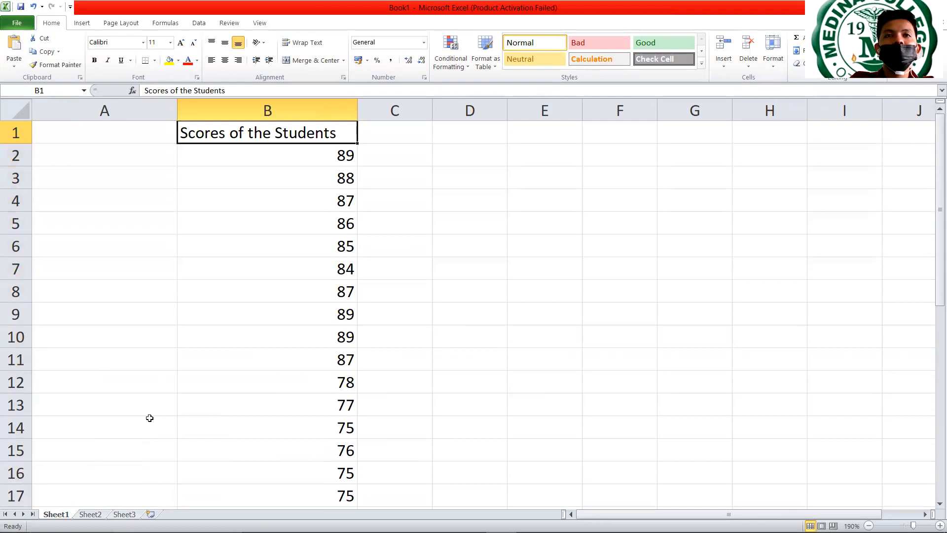
- Examine the students' scores in column B and the Mean, Median and Mode labels beneath them
key(Down)
key(Down)
key(Down)
key(Down)
key(Down)
key(Down)
key(Down)
key(Down)
key(Down)
key(Down)
key(Down)
key(Down)
key(Down)
key(Down)
key(Down)
key(Down)
key(Down)
key(Down)
key(Down)
key(Down)
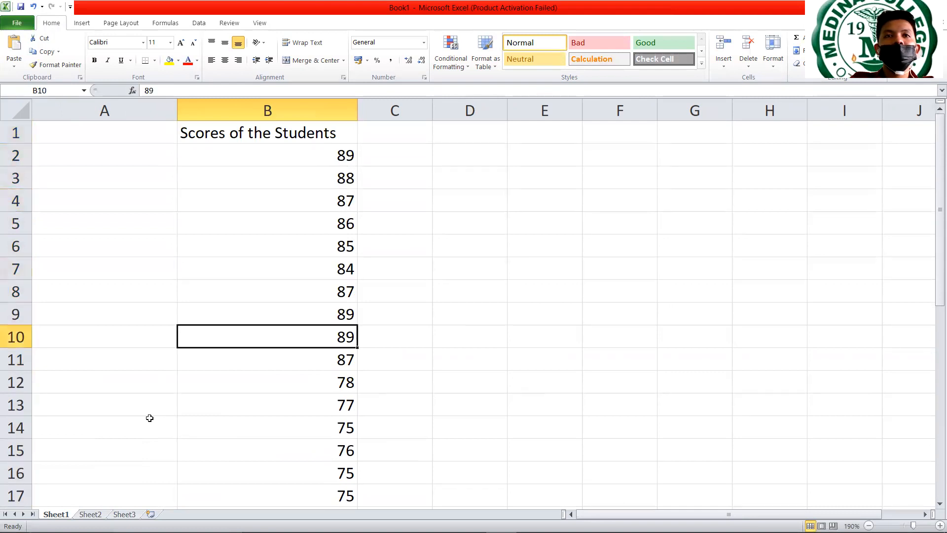
key(Up)
key(Up)
key(Up)
key(Up)
key(Up)
key(Up)
key(Up)
key(Up)
key(Up)
key(Up)
key(Up)
key(Up)
key(Up)
key(Up)
key(Up)
key(Up)
key(Up)
key(Up)
key(Up)
key(Up)
key(Down)
key(Down)
key(Down)
key(Down)
key(Down)
key(Down)
key(Down)
key(Down)
key(Down)
key(Down)
key(Down)
key(Down)
key(Down)
key(Down)
key(Down)
key(Down)
key(Down)
key(Down)
key(Down)
key(Down)
key(Down)
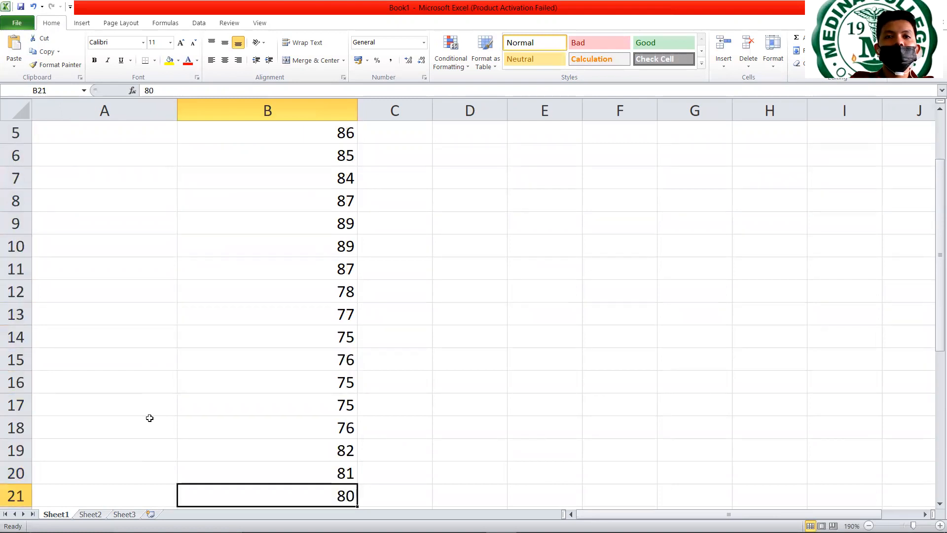
key(Down)
key(Down)
key(Down)
key(Down)
key(Down)
key(Down)
key(Down)
key(Down)
key(Down)
key(Down)
key(Down)
key(Down)
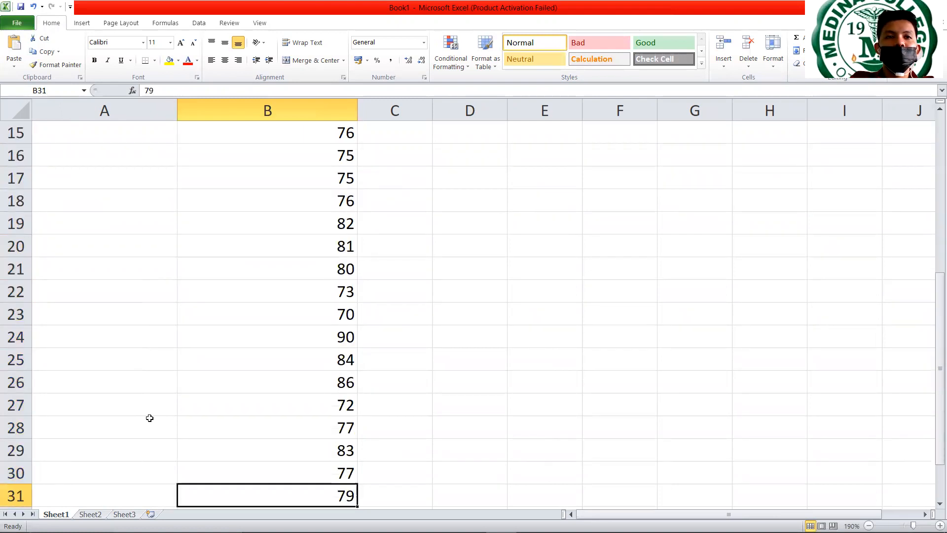
key(Down)
key(Down)
key(Down)
key(Up)
key(Up)
key(Up)
key(Up)
key(Up)
key(Up)
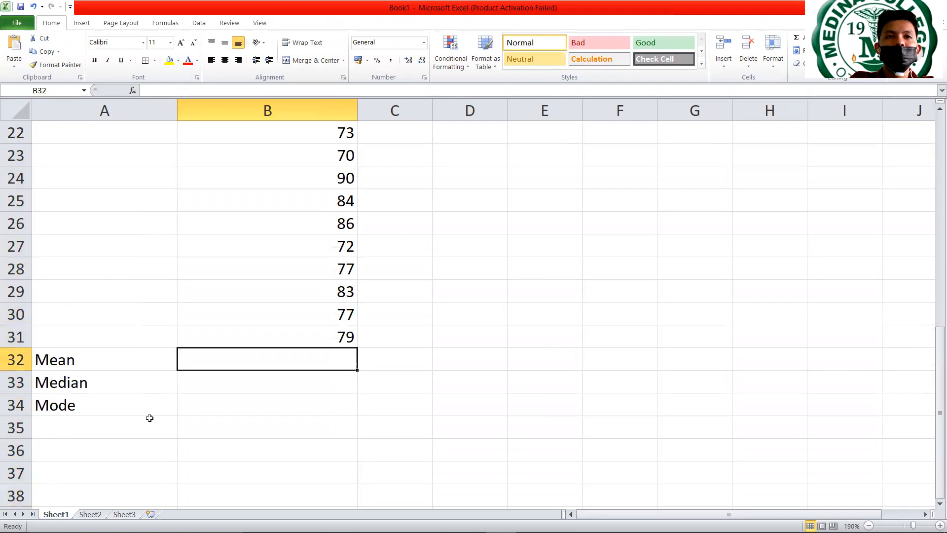
key(Down)
key(Up)
key(Left)
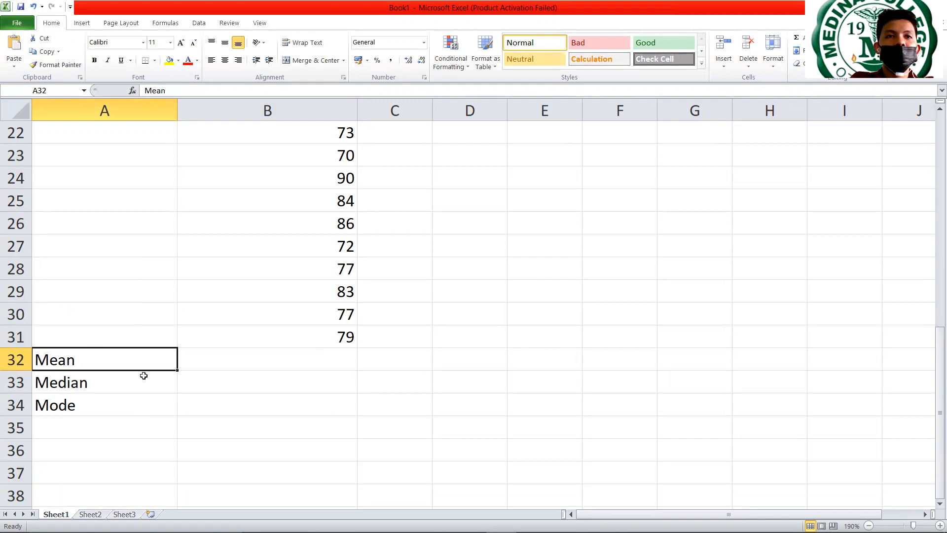
click(117, 387)
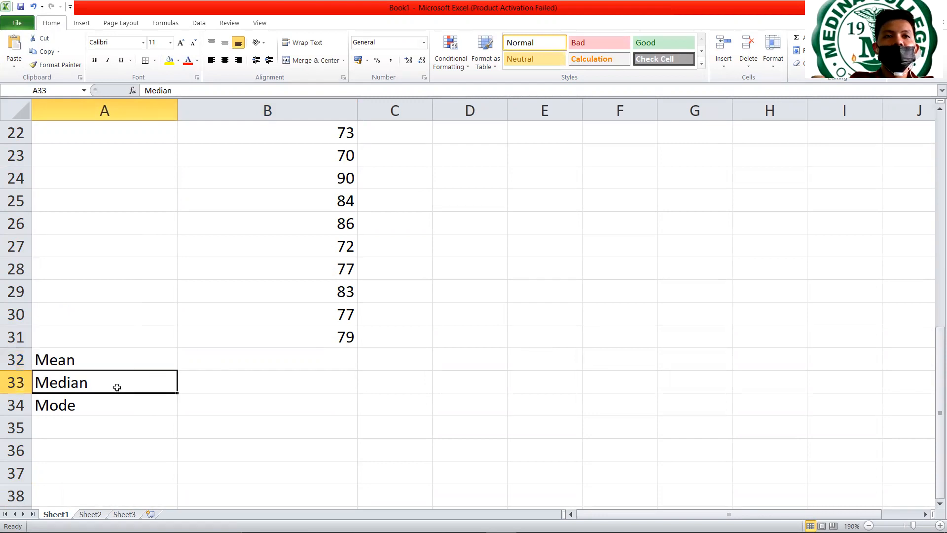
click(109, 414)
click(237, 372)
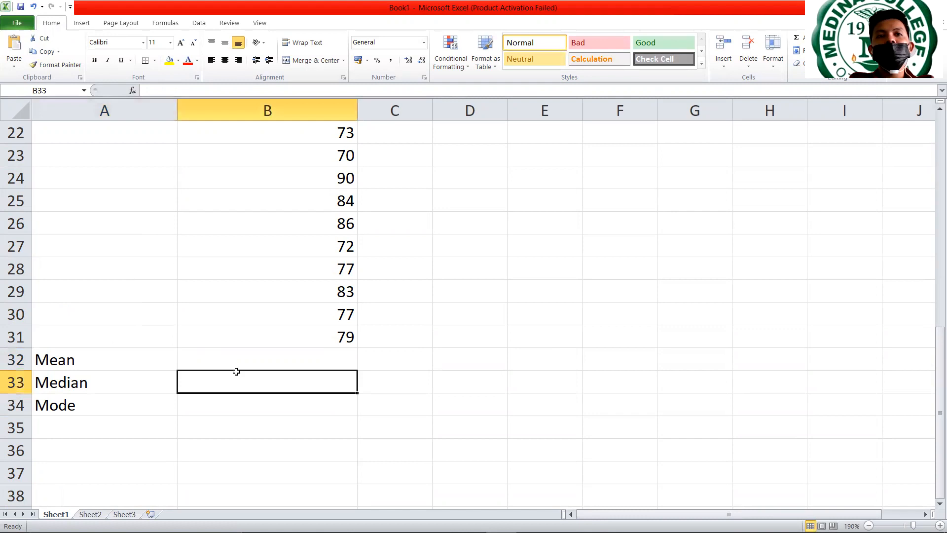
- Calculate the mean of the scores in cell B32 with the formula =AVERAGE(B2:B31)
click(245, 365)
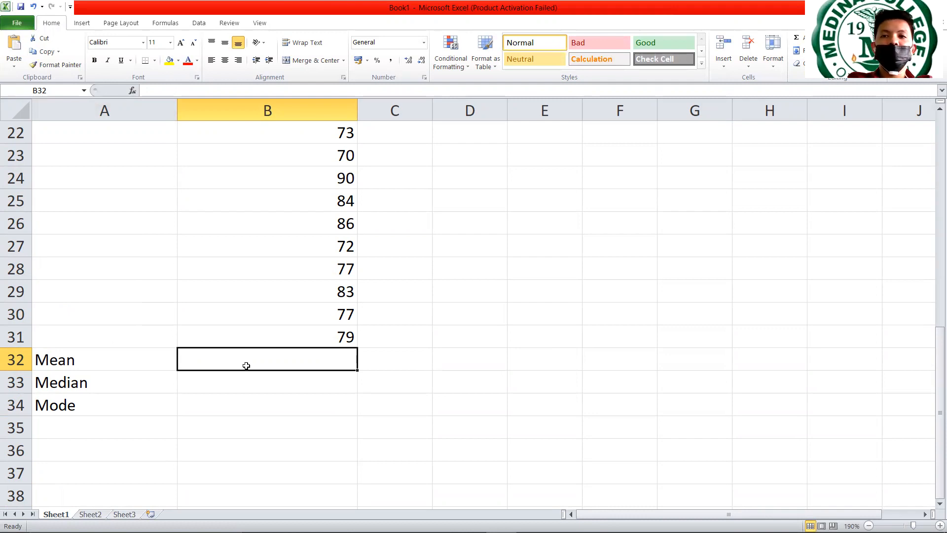
text(=)
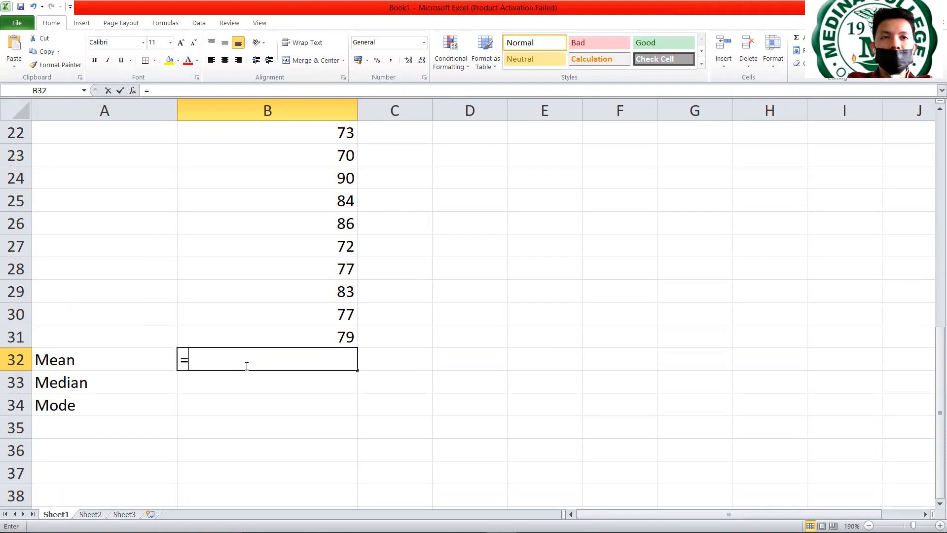
text(a)
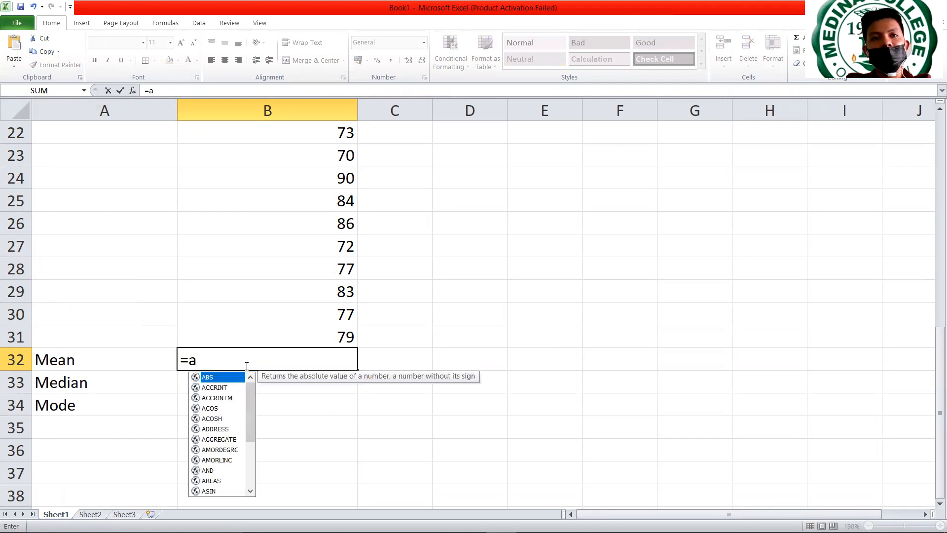
text(vera)
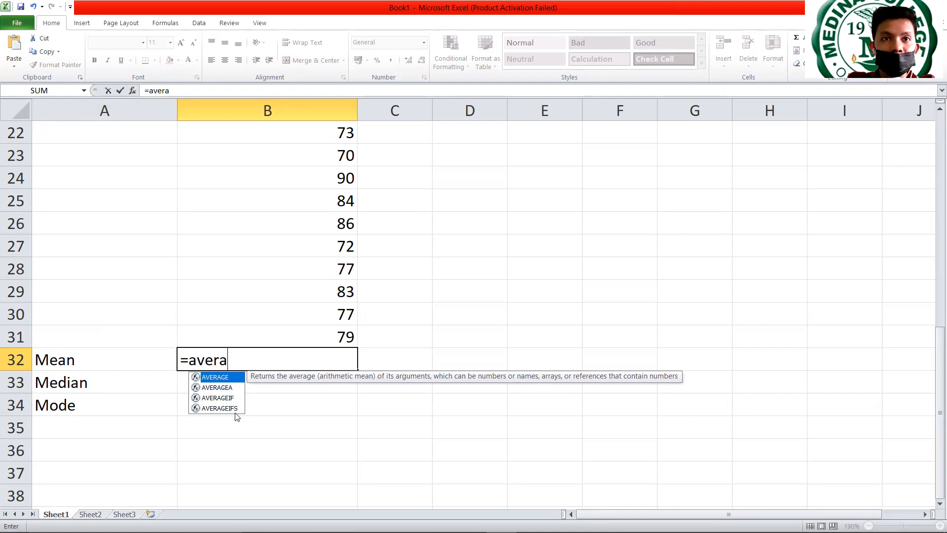
double_click(229, 381)
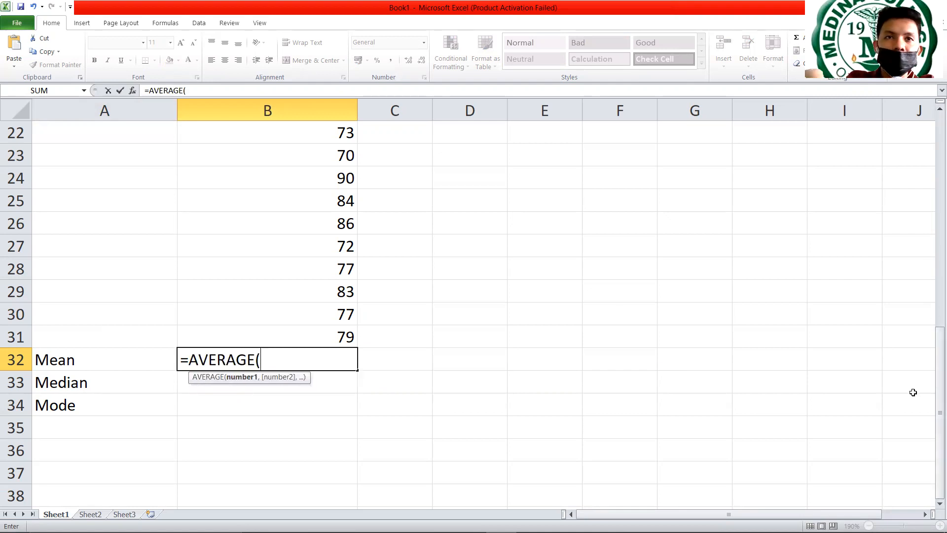
drag(940, 395, 932, 174)
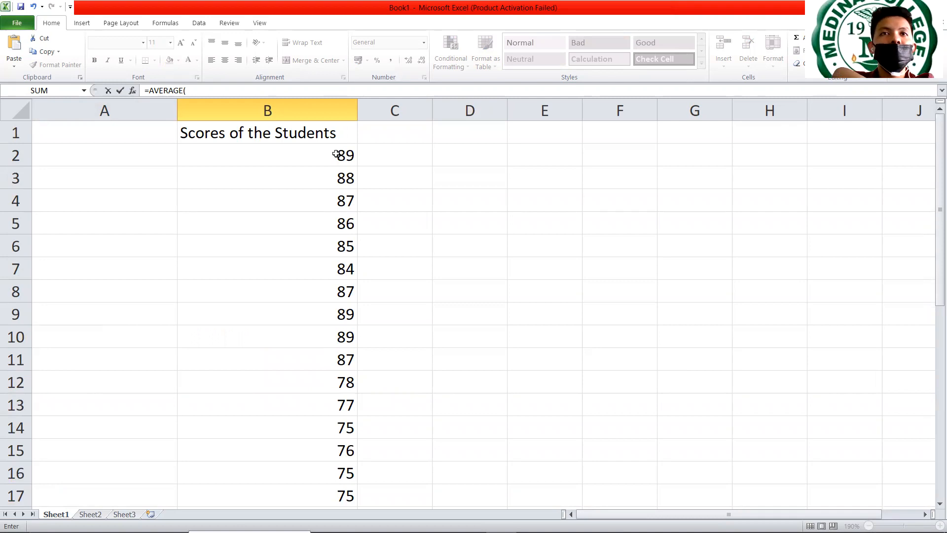
drag(336, 154, 332, 192)
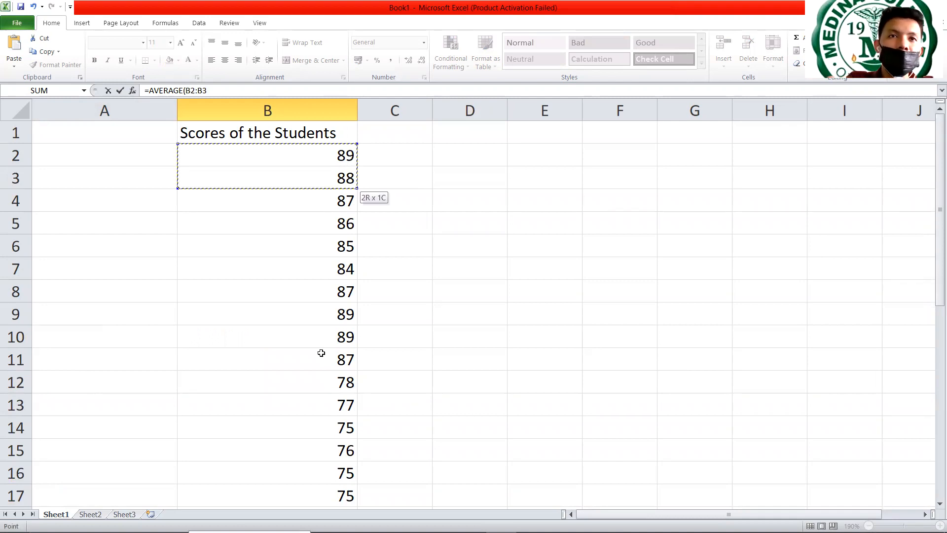
drag(332, 523, 332, 446)
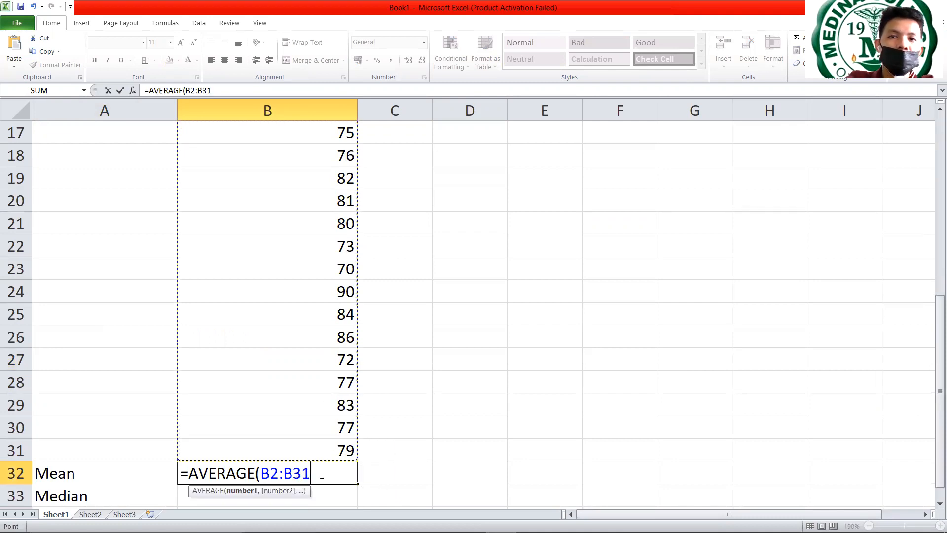
text())
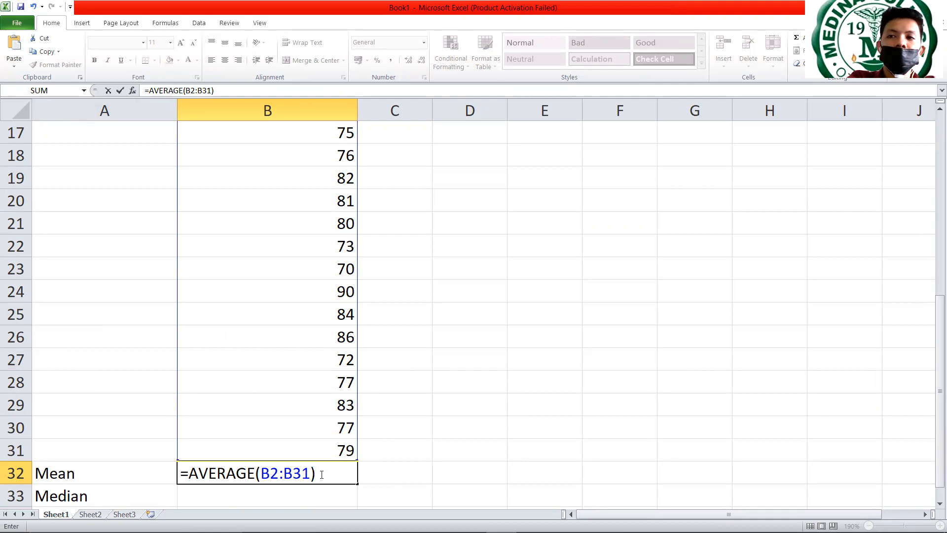
key(Return)
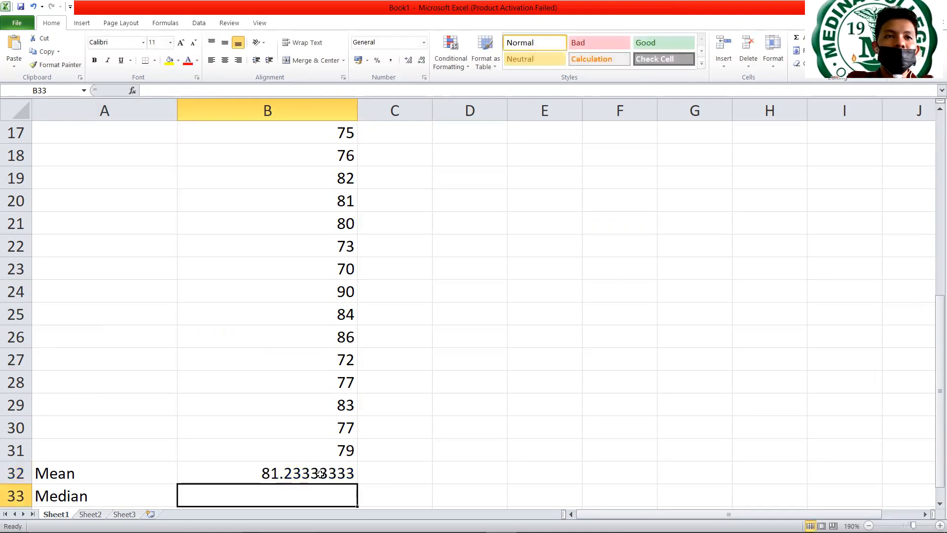
click(330, 476)
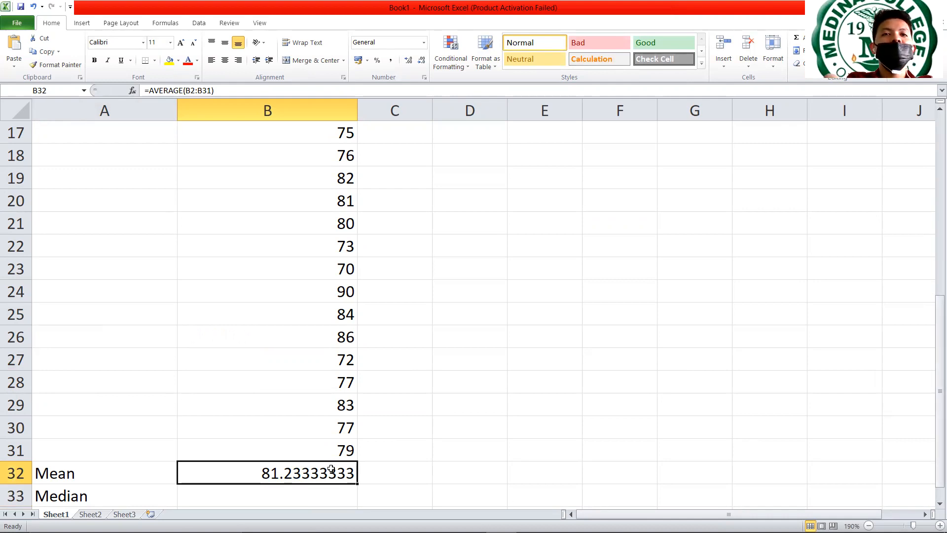
- Calculate the median of the scores in cell B33 with the formula =MEDIAN(B2:B31)
click(275, 495)
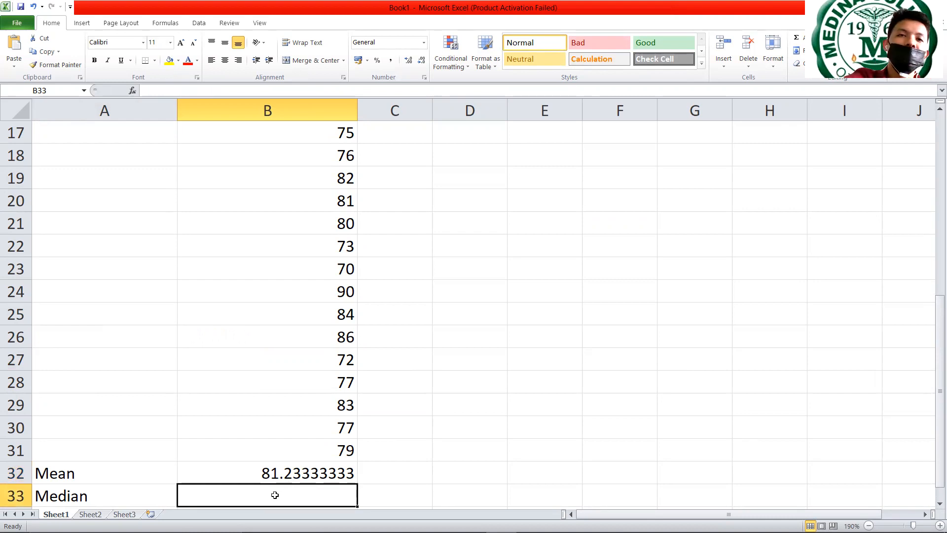
text(=)
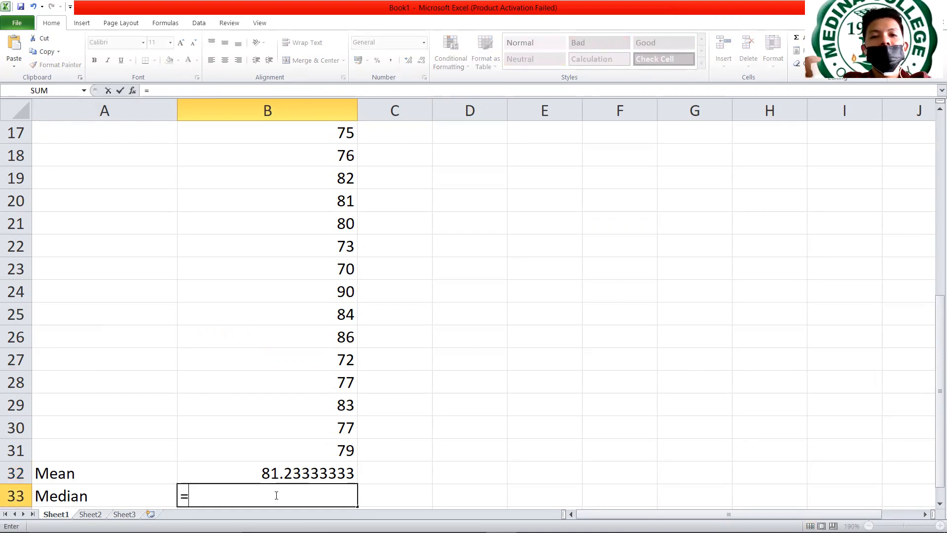
text(median)
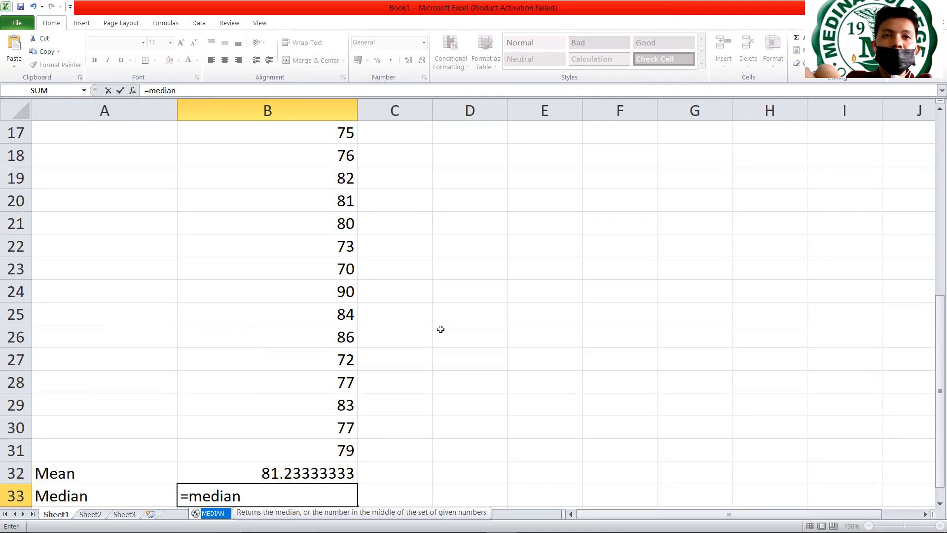
key(Tab)
drag(939, 324, 932, 95)
drag(328, 149, 322, 184)
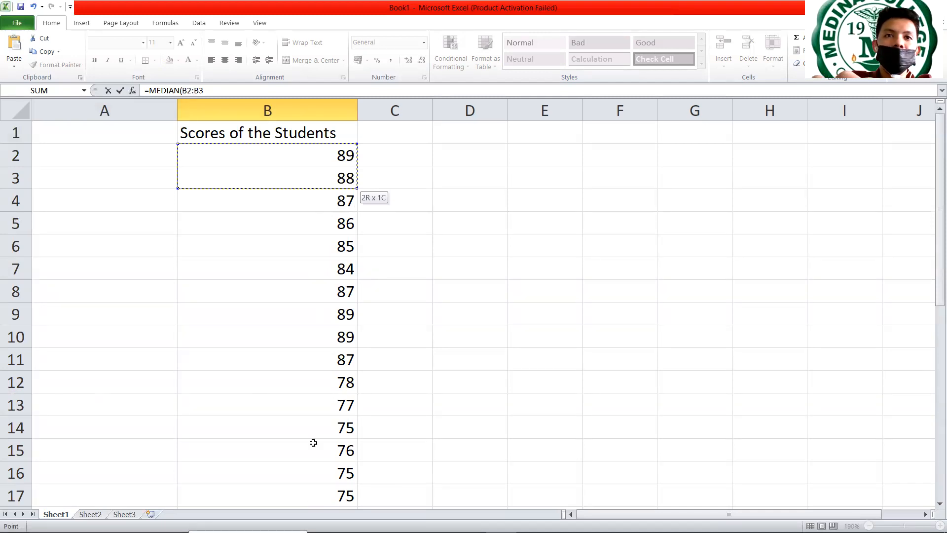
drag(312, 498, 337, 425)
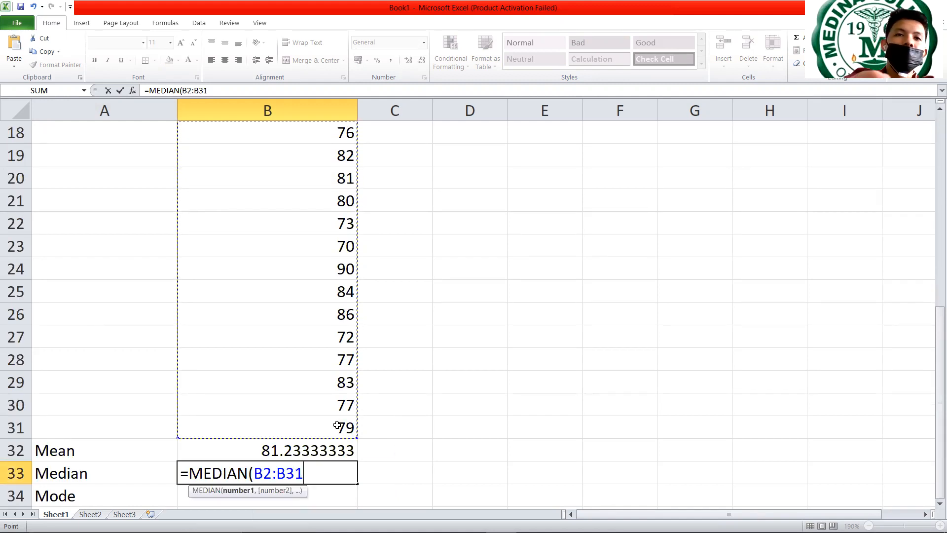
text())
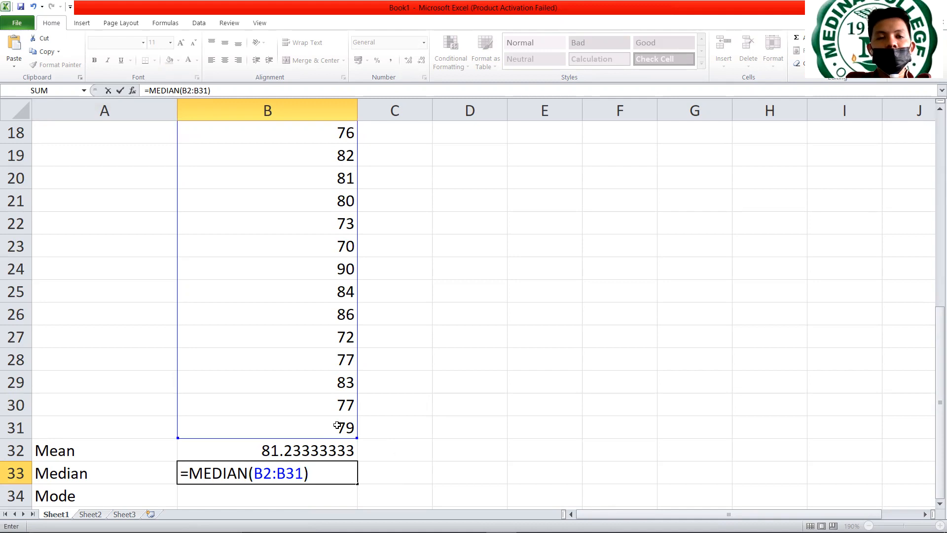
key(Return)
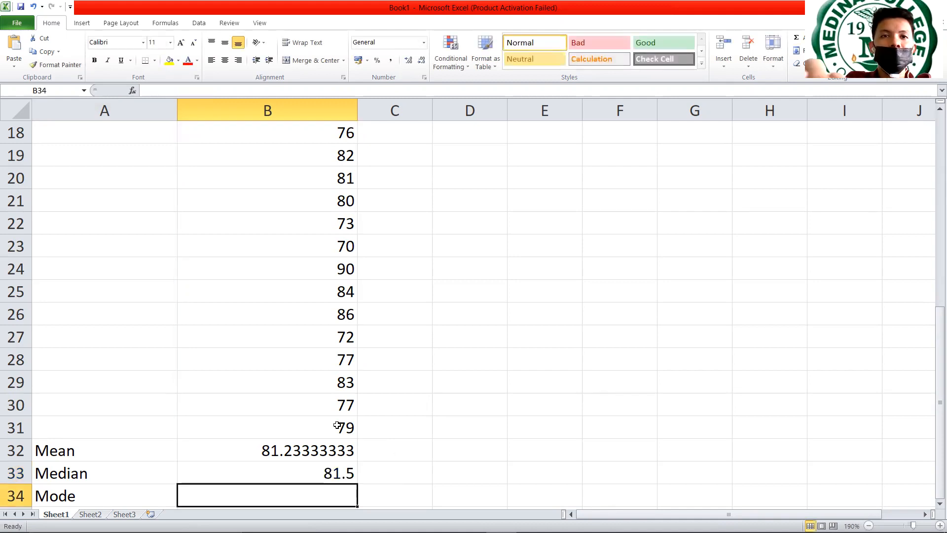
- Calculate the mode of the scores in cell B34 with the formula =MODE.MULT(B2:B31)
text(=)
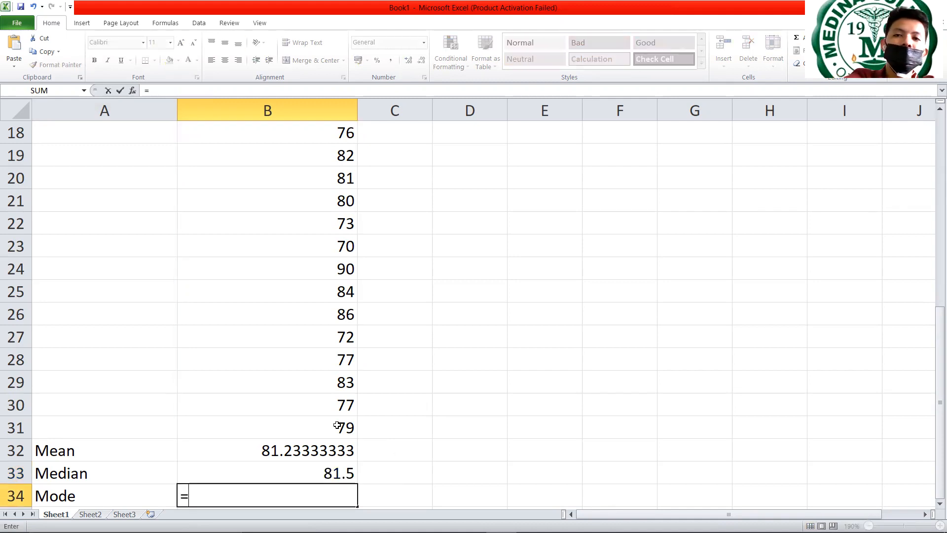
text(mode)
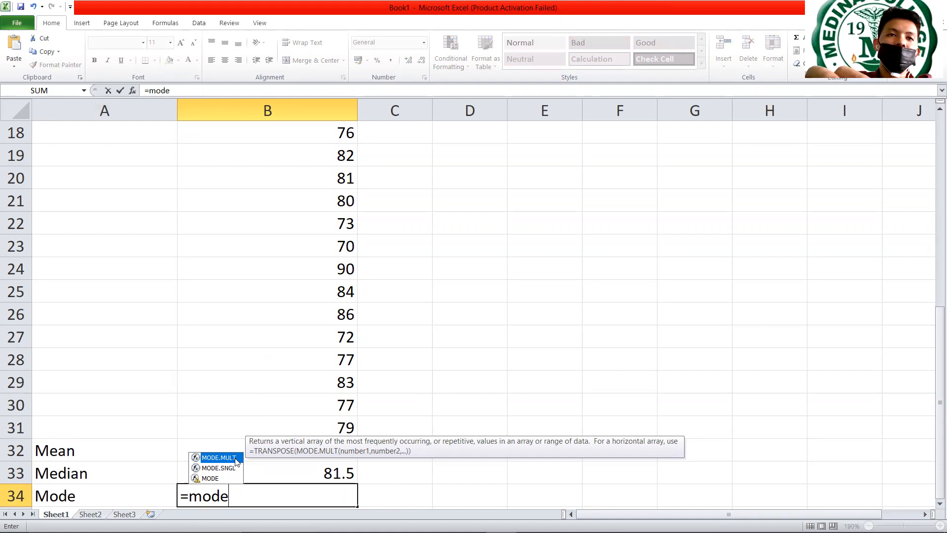
double_click(218, 458)
drag(933, 320, 934, 129)
drag(321, 159, 320, 453)
drag(934, 336, 930, 412)
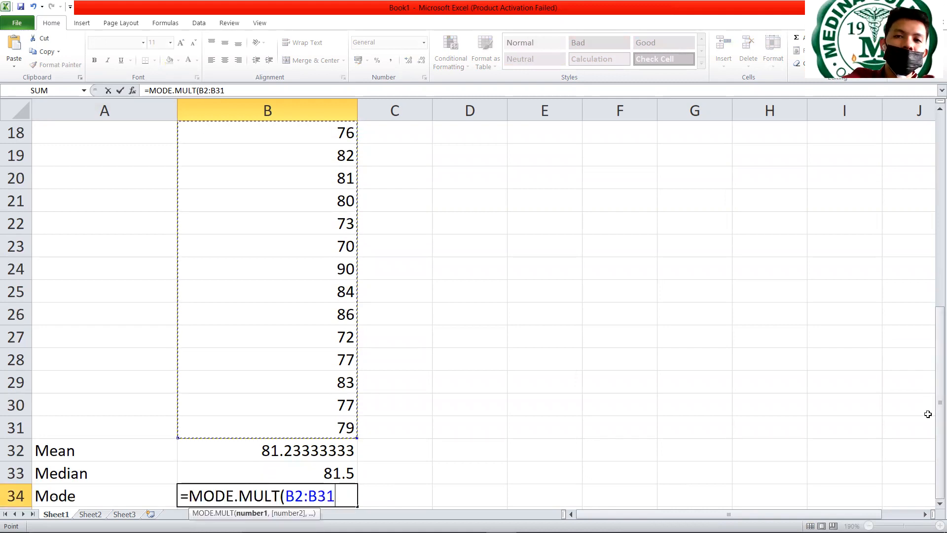
text())
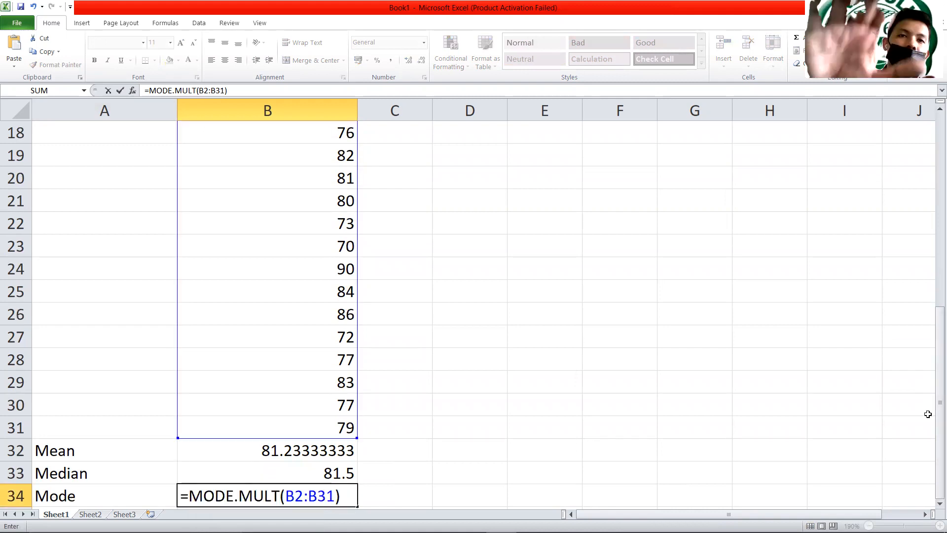
key(Return)
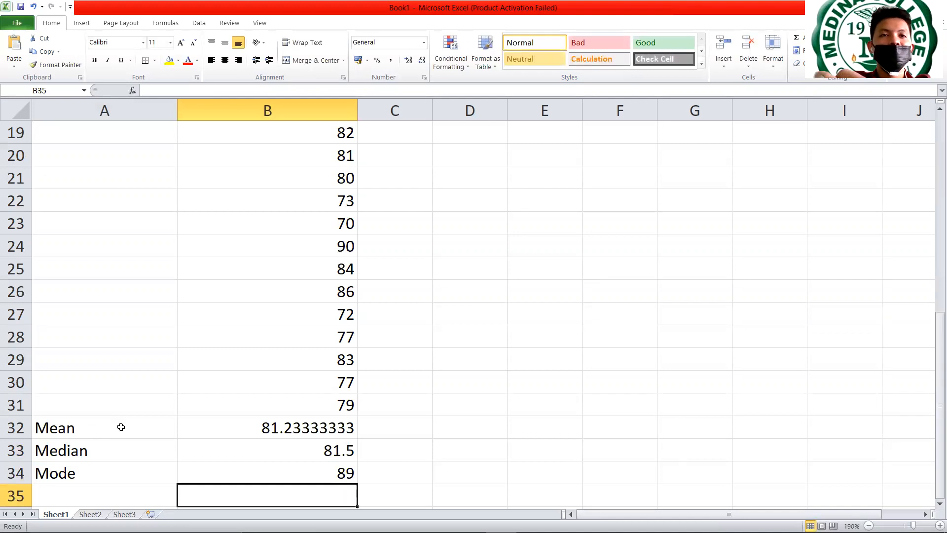
- Review the Mean, Median and Mode rows one by one, selecting each label with its result
drag(121, 427, 311, 428)
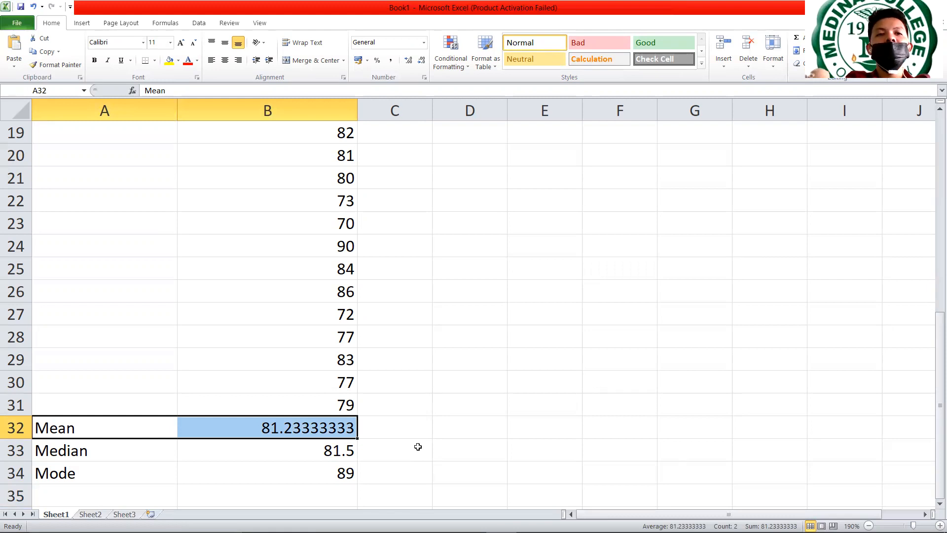
drag(81, 452, 298, 455)
drag(122, 475, 276, 475)
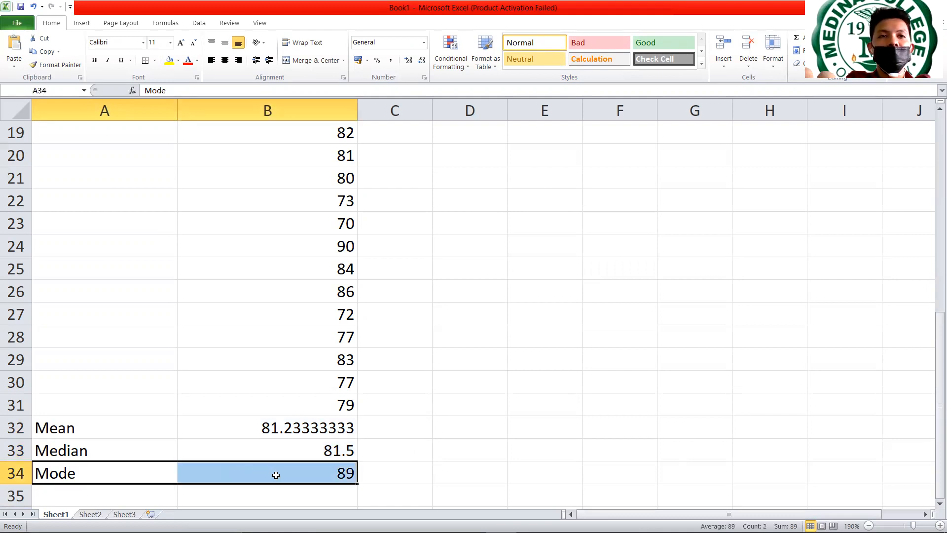